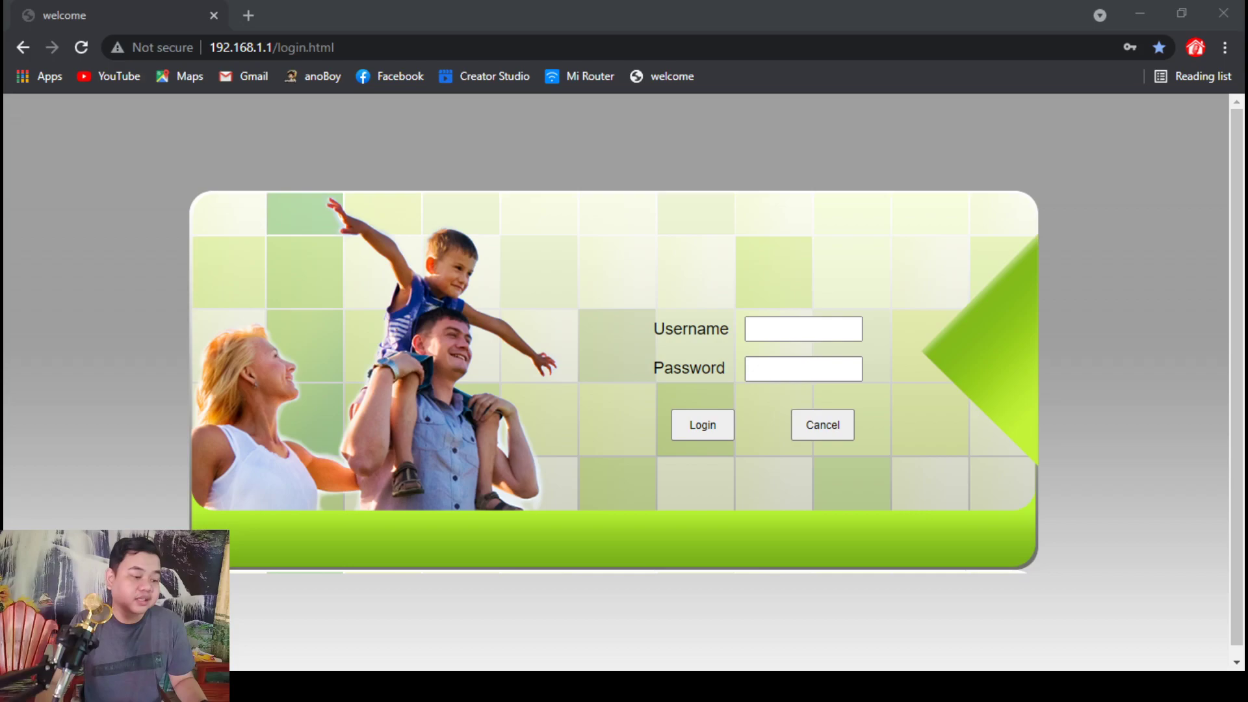
Log in to the router at 192.168.1.1 with the saved admin username and its password
click(222, 0)
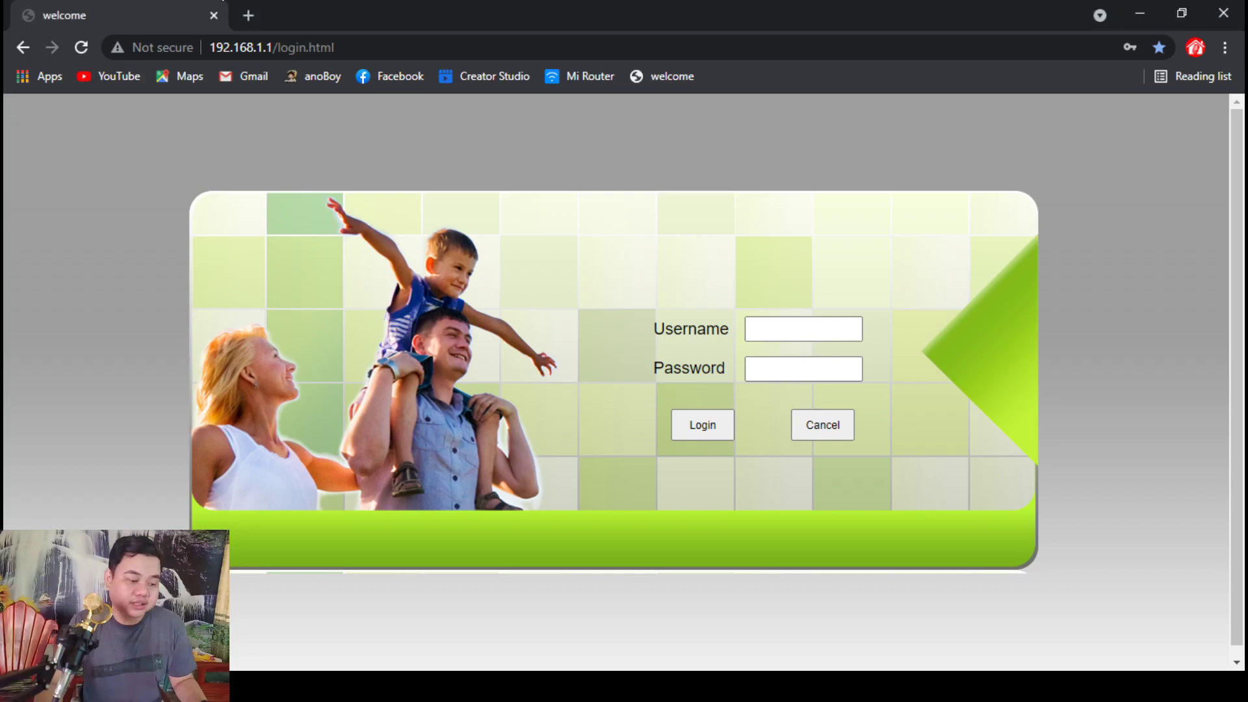
click(835, 340)
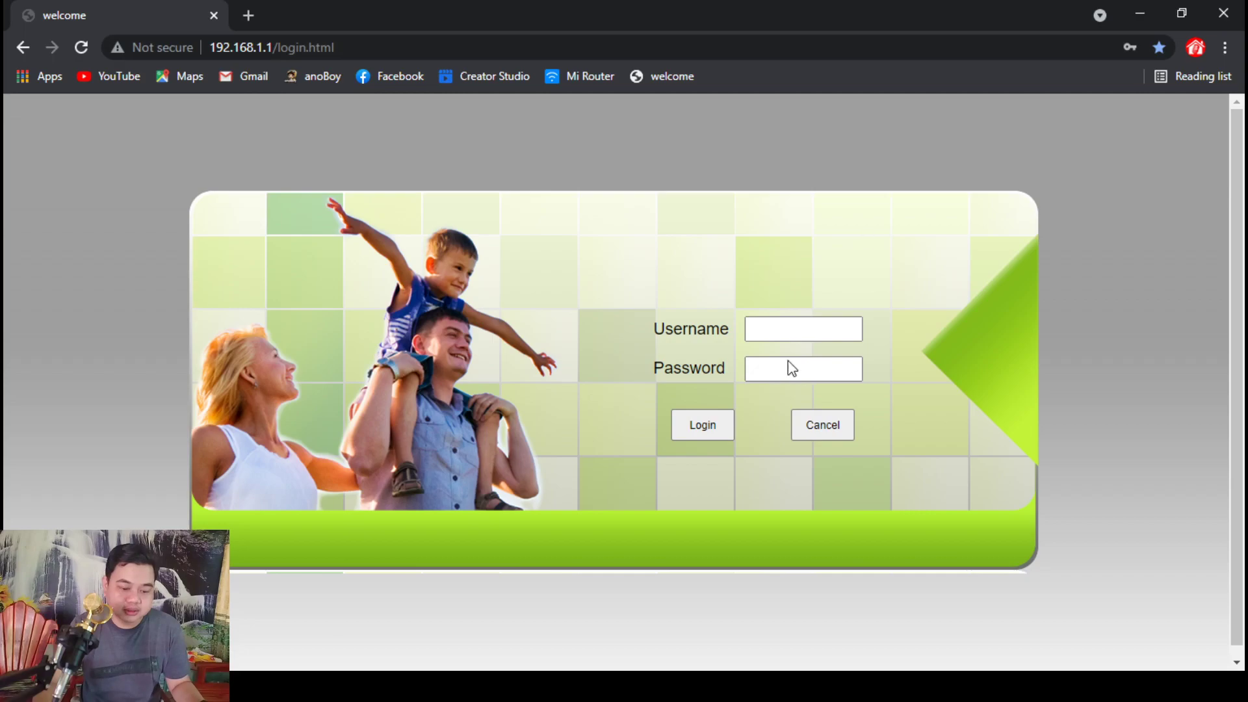
click(786, 326)
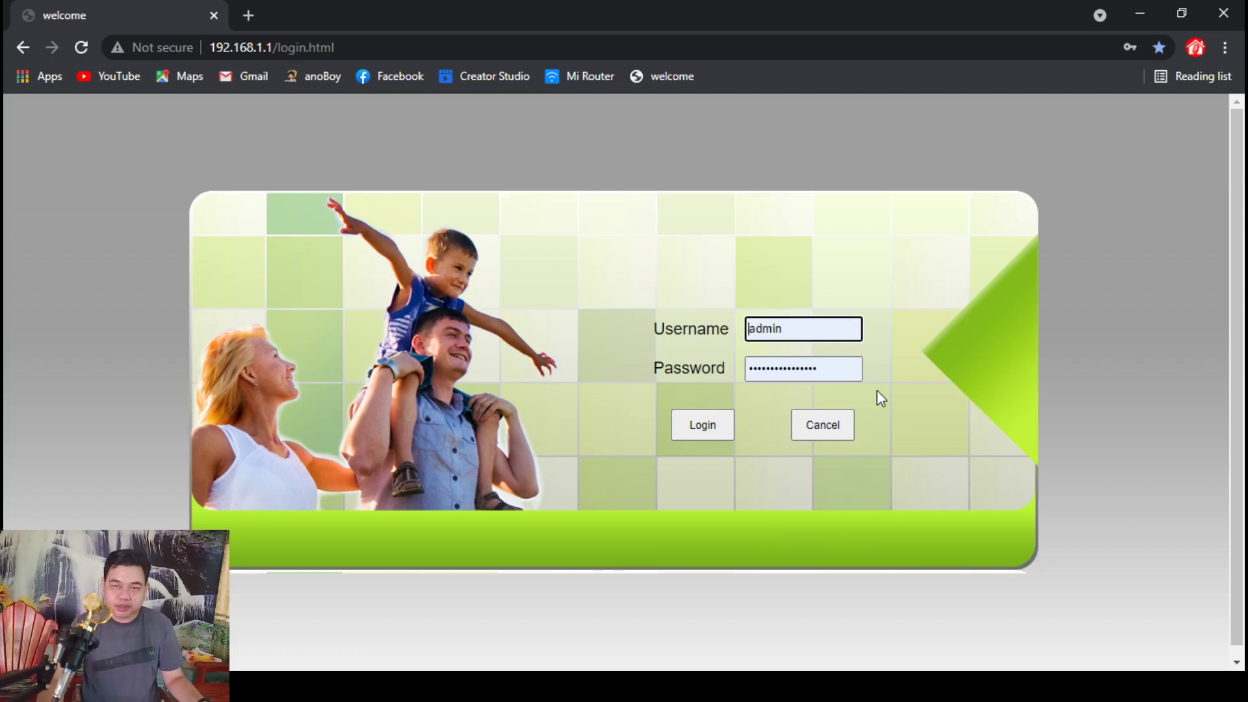
click(876, 390)
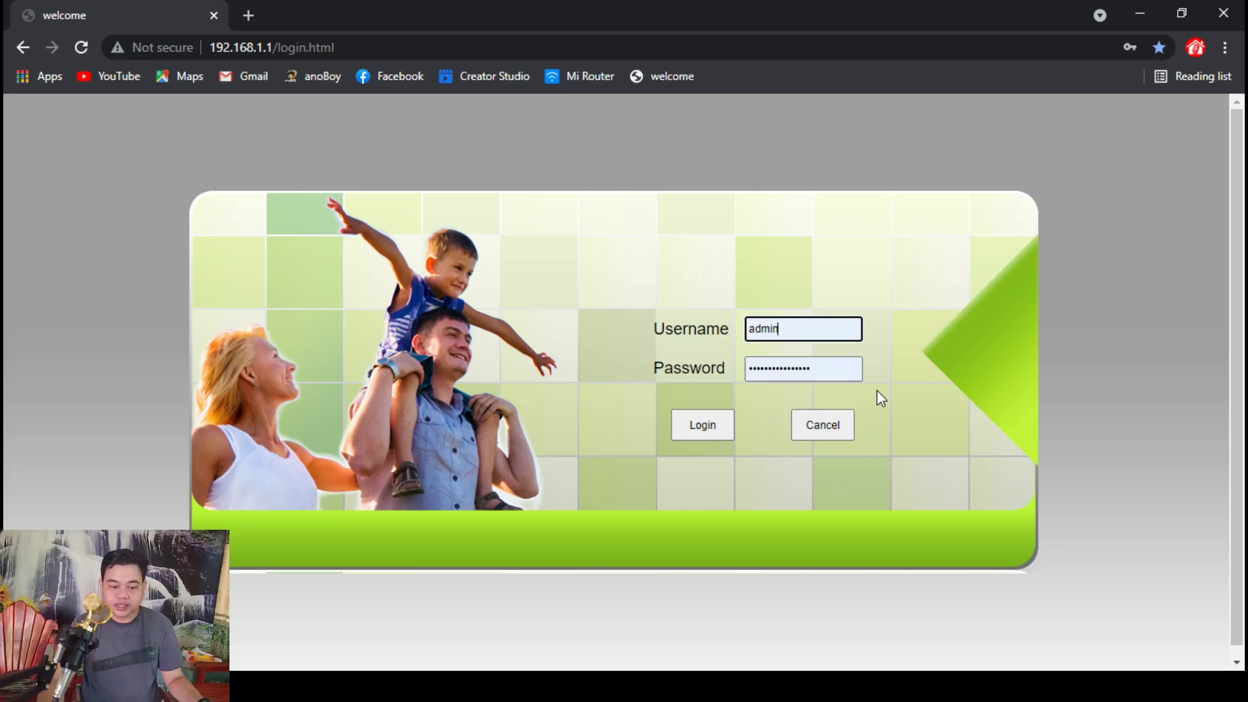
click(719, 421)
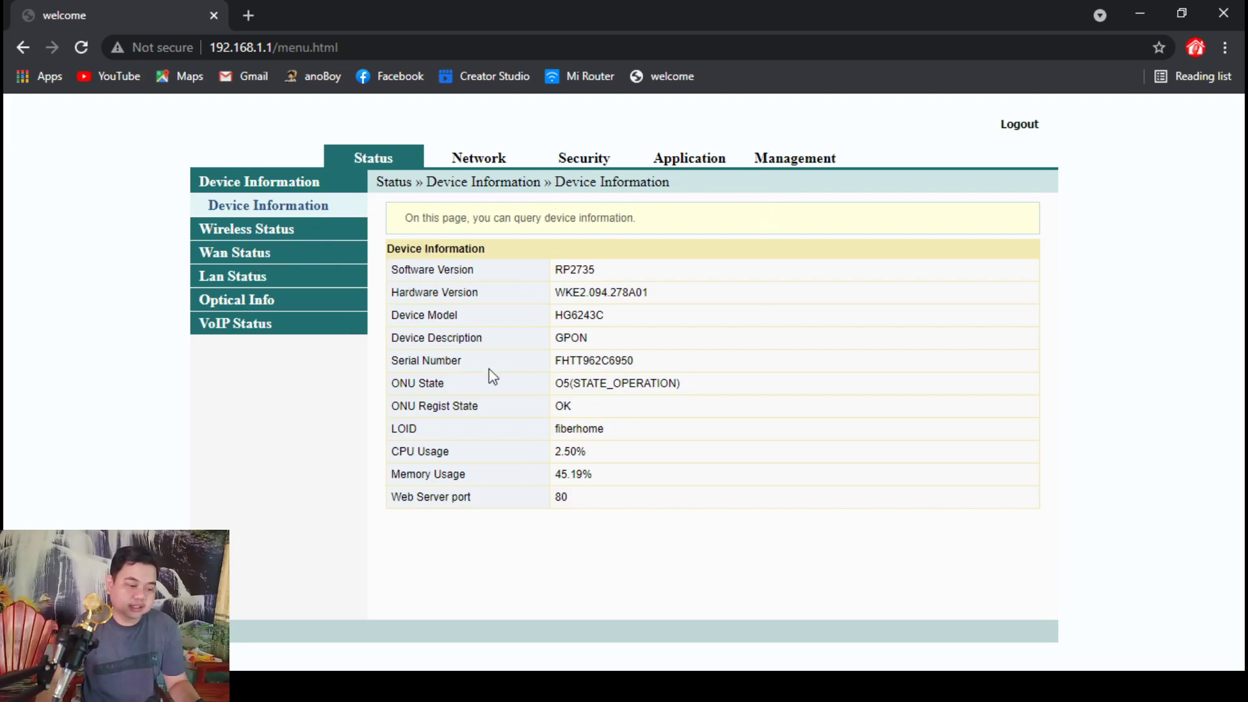
Look through the router's wireless, WAN and device status pages and its Application and Management sections
click(255, 229)
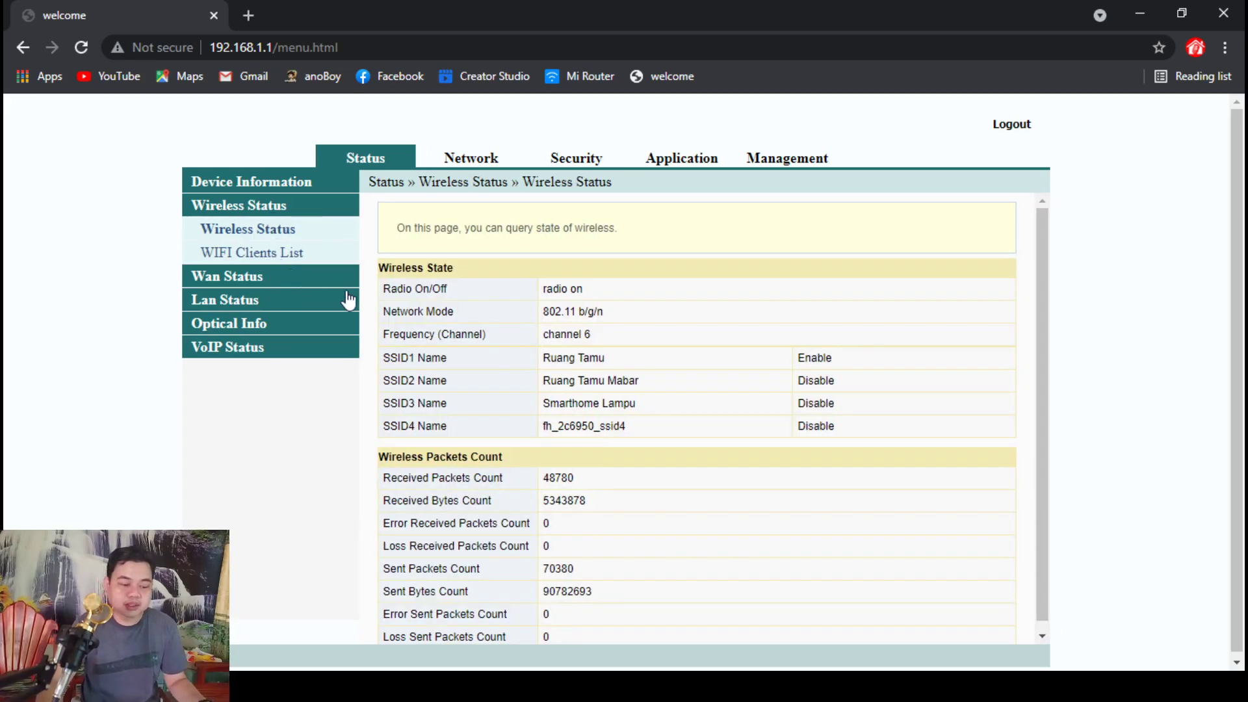
click(225, 279)
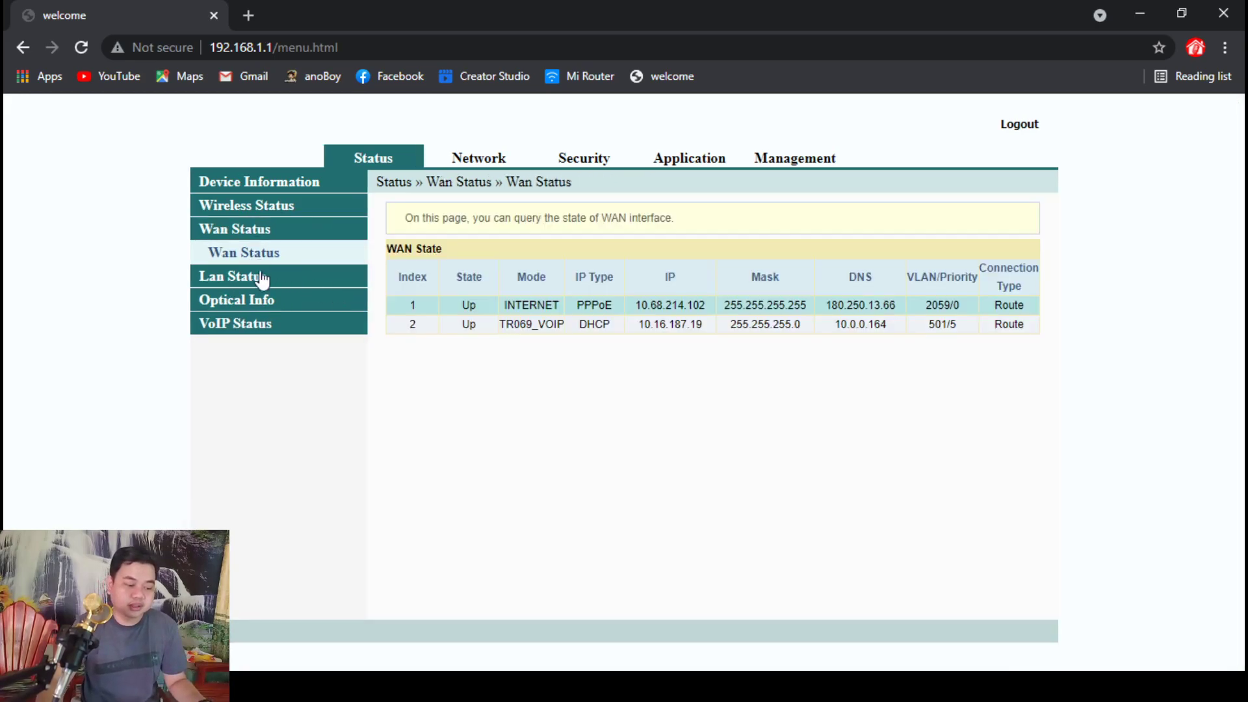
click(240, 205)
click(247, 183)
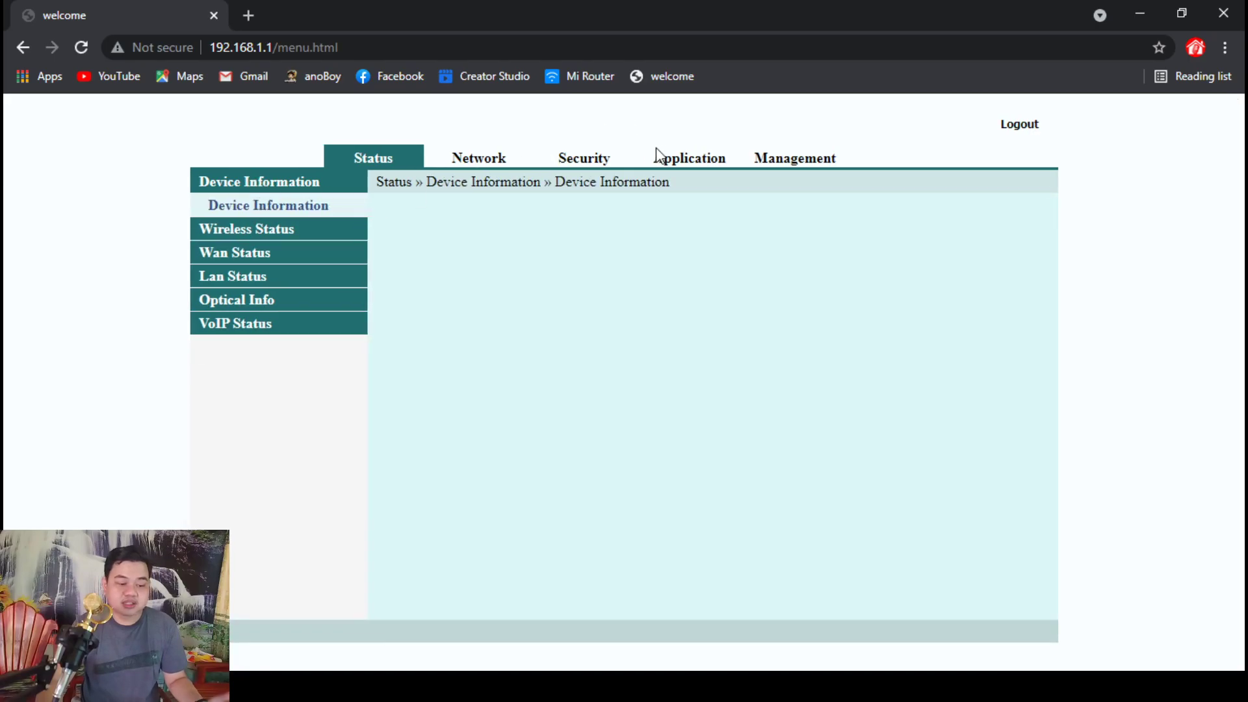
click(708, 159)
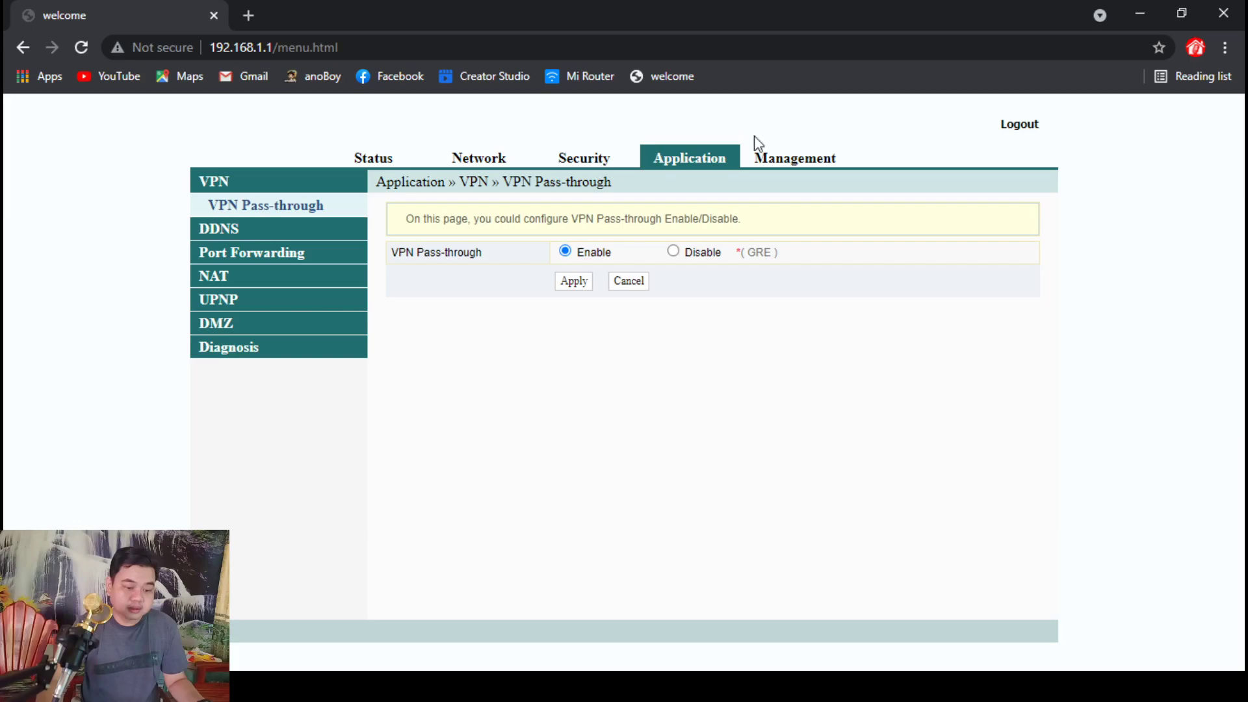
click(783, 160)
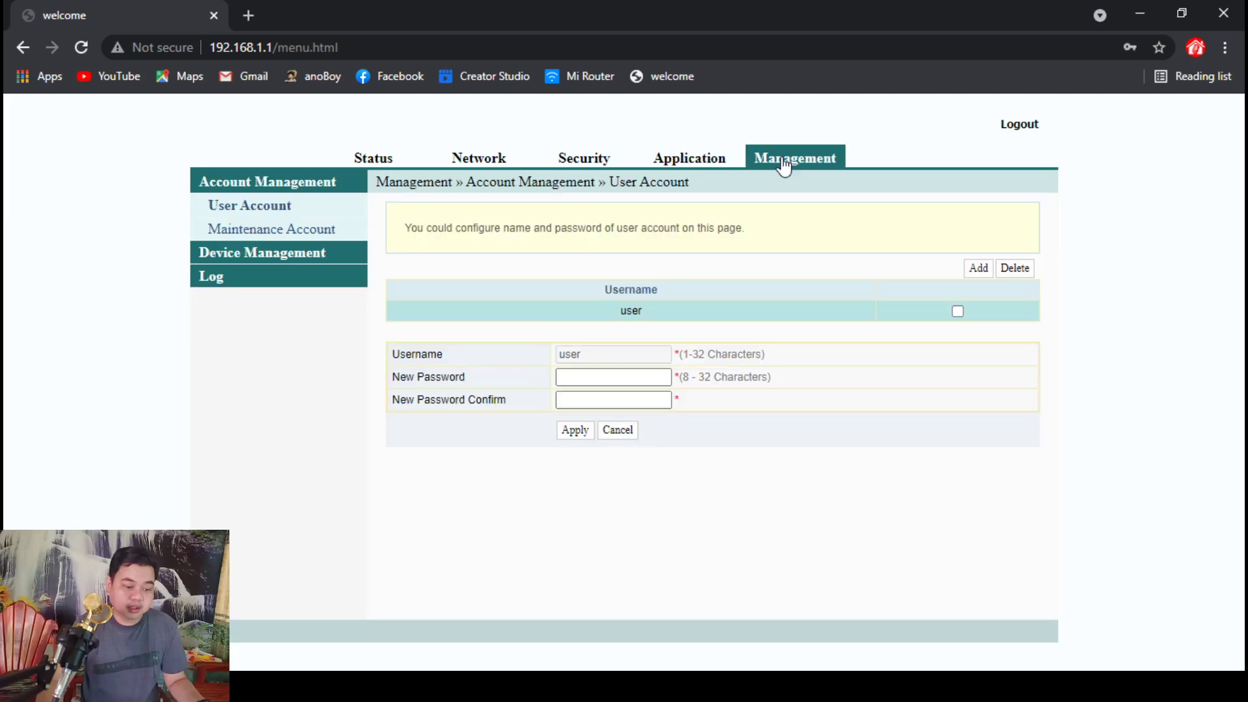
In the firewall's MAC Filtering settings, set filtering to Enable and the filter type to White List
click(591, 168)
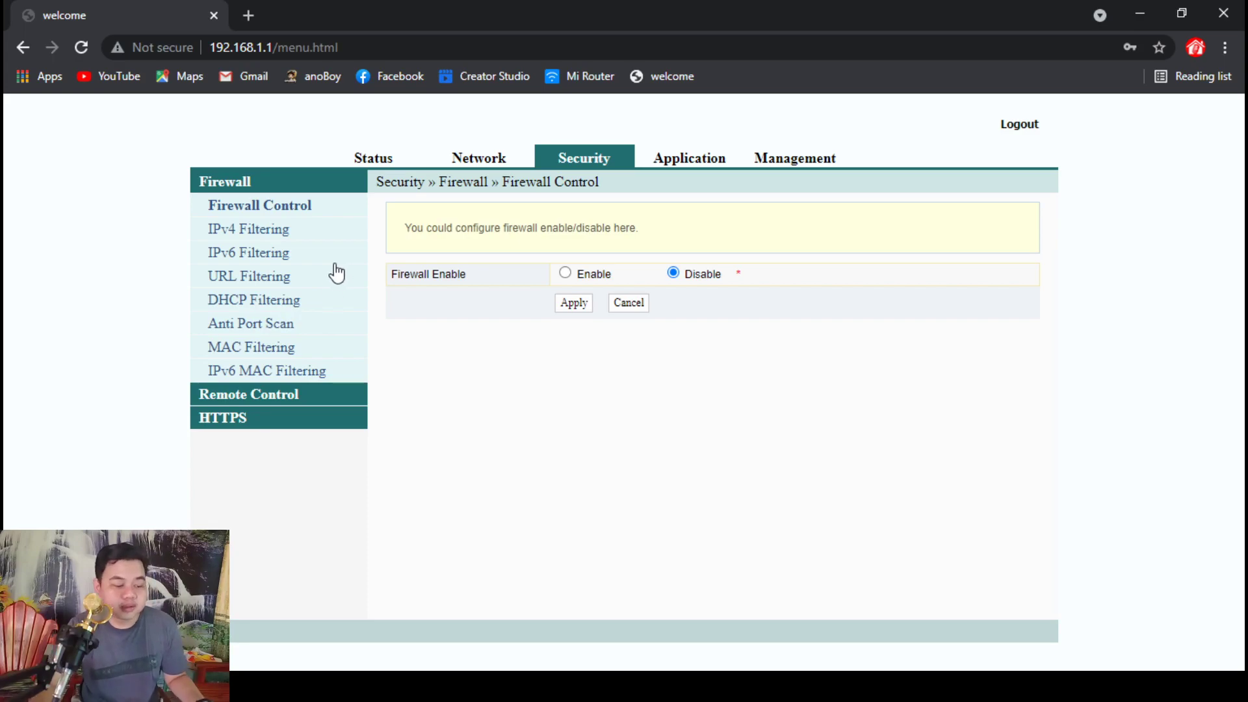
click(270, 355)
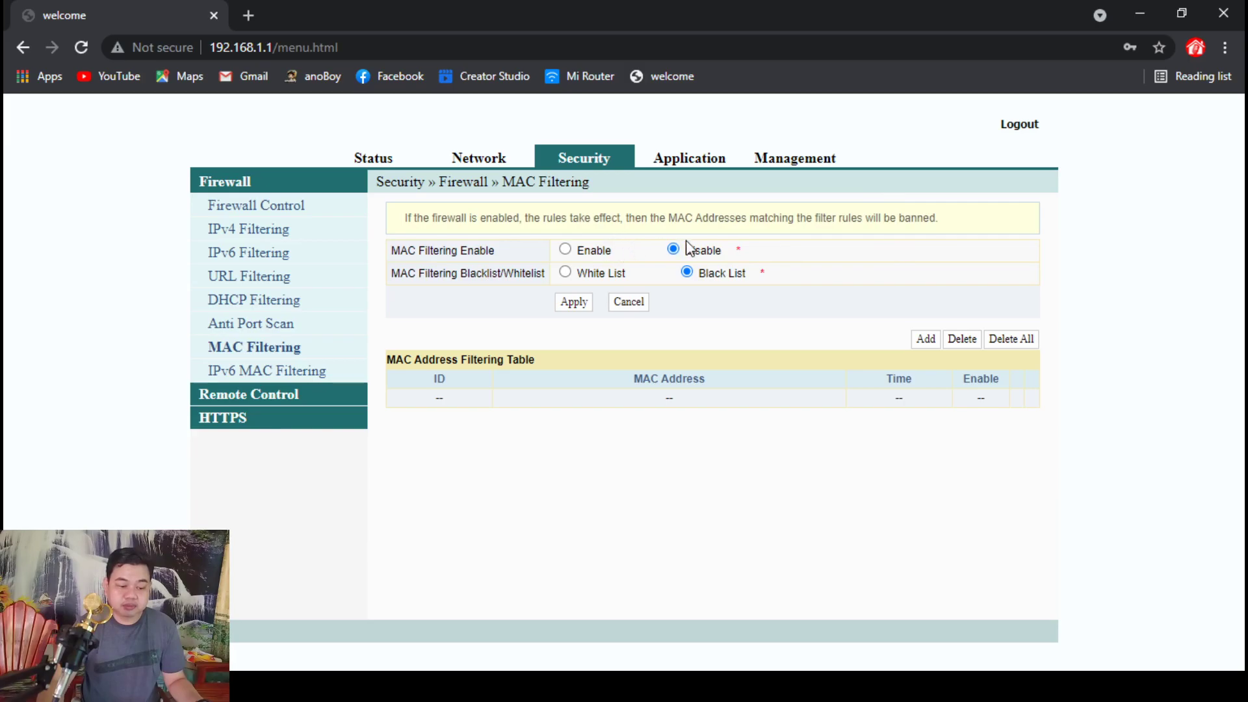
click(571, 257)
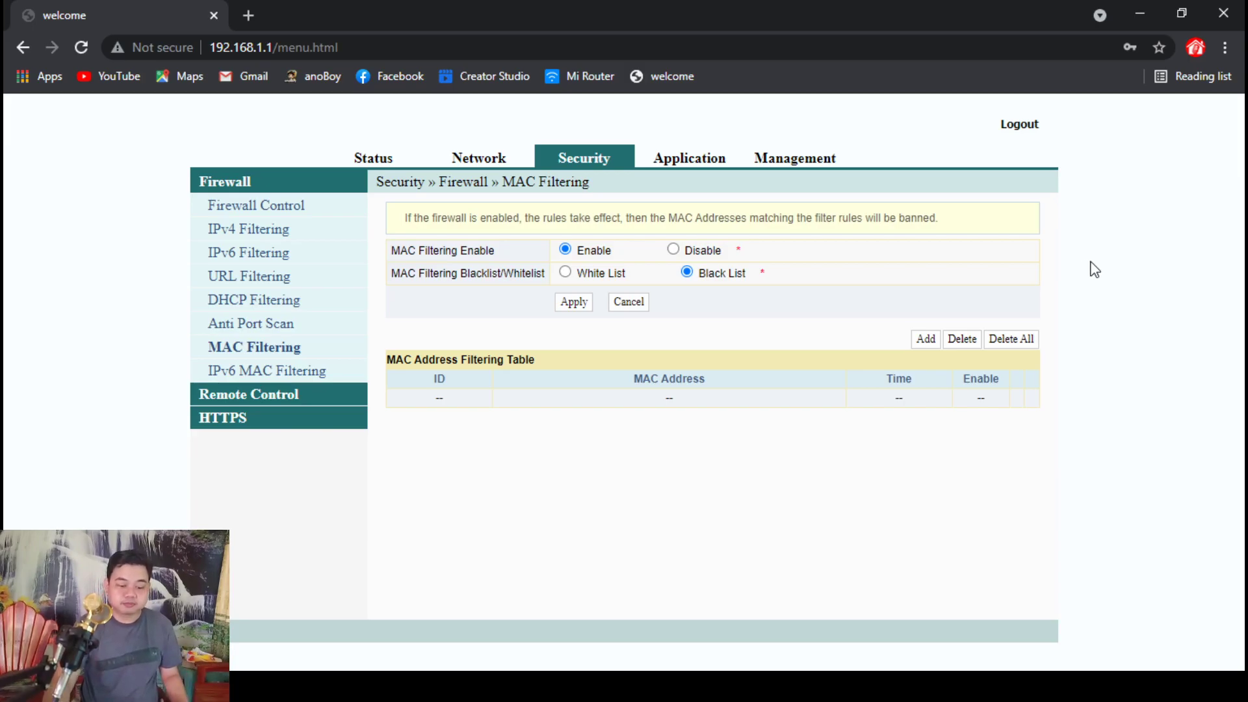
click(566, 274)
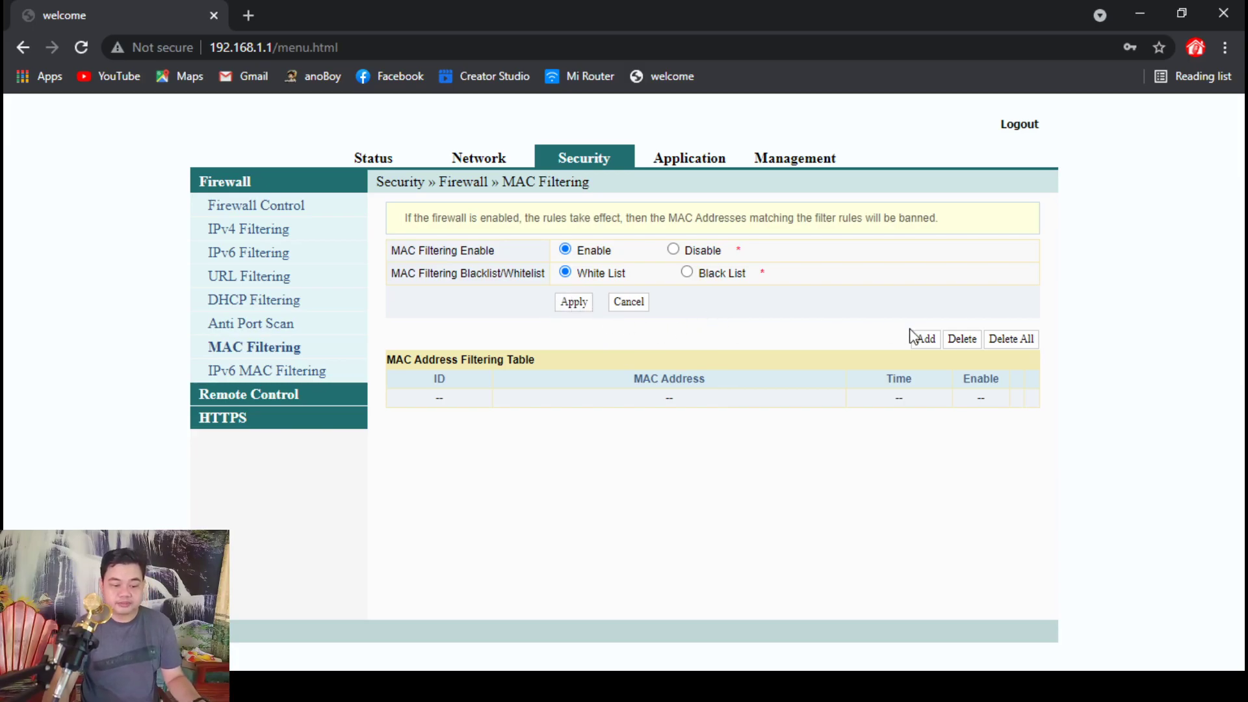
Start a new MAC filtering entry for the address 0f:02:17:32:97:ba
click(926, 341)
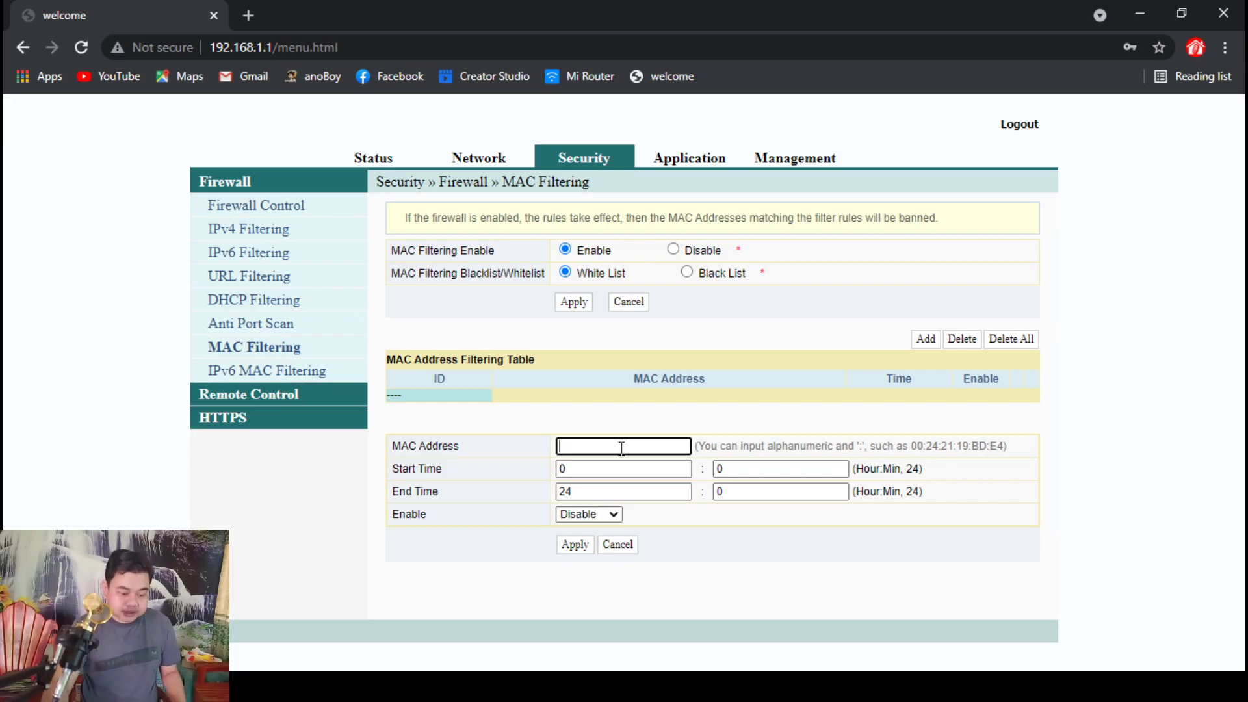
text(0f:02:17:32:97:ba)
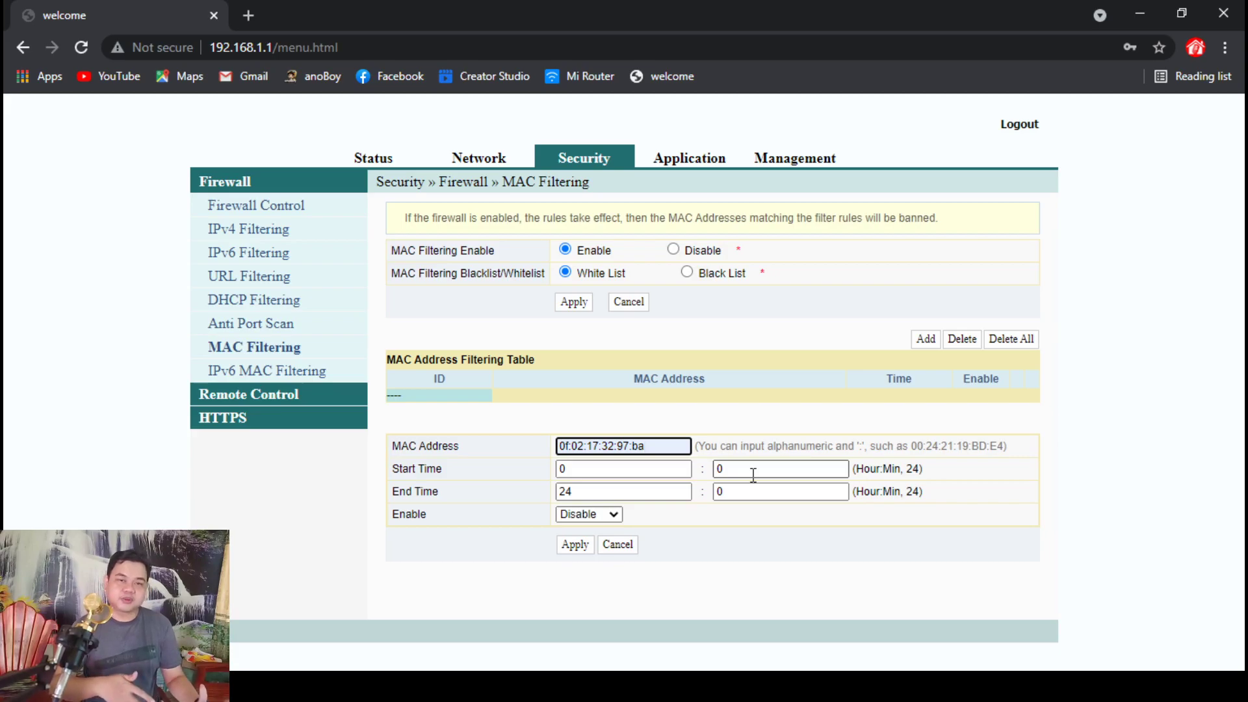
click(655, 467)
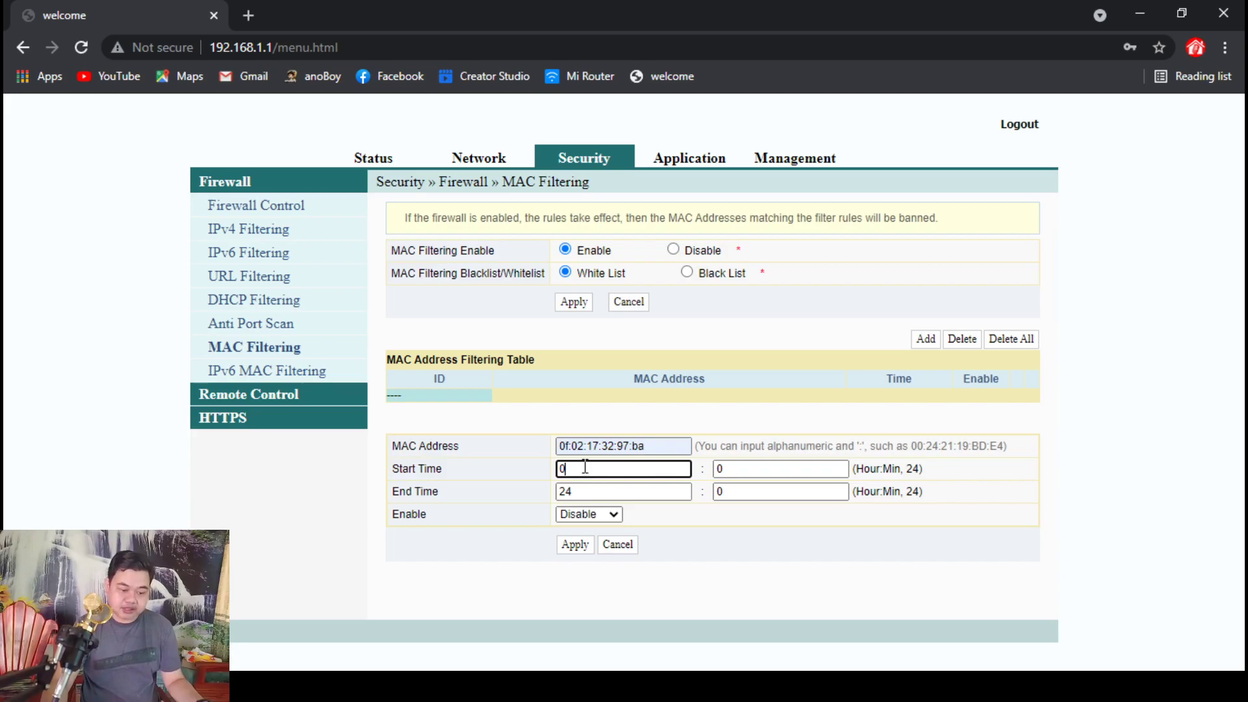
key(BackSpace)
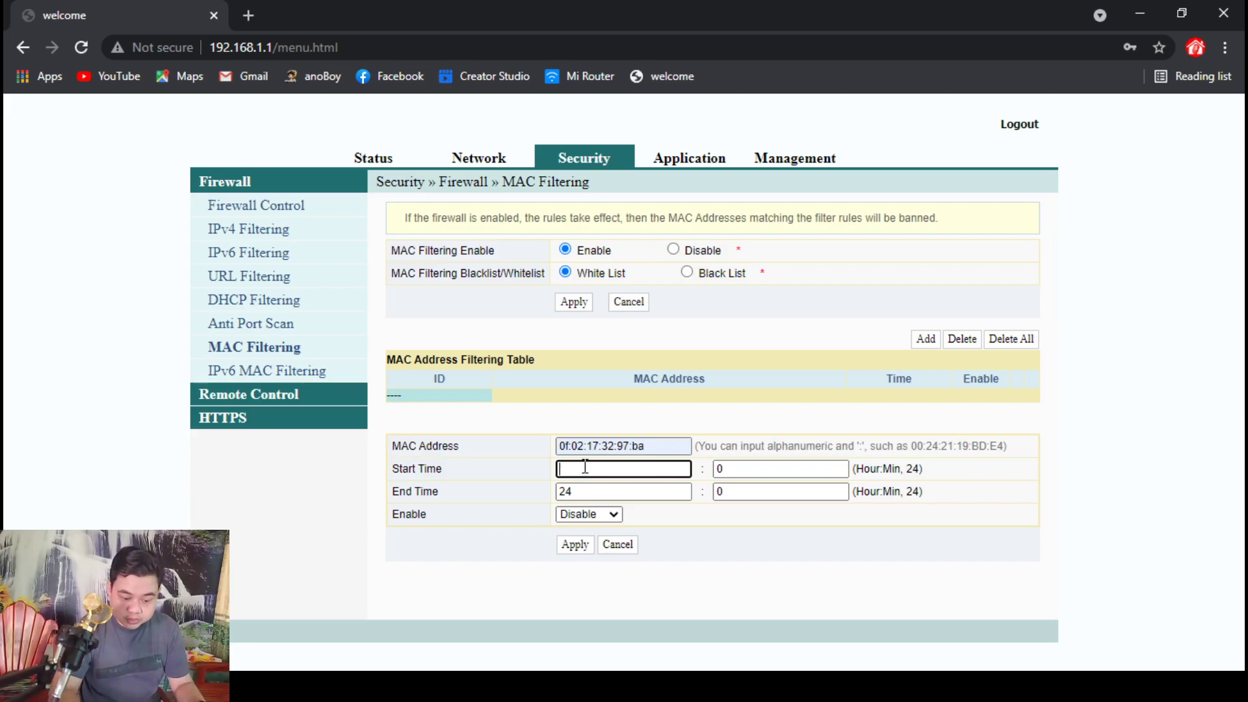
text(7.00)
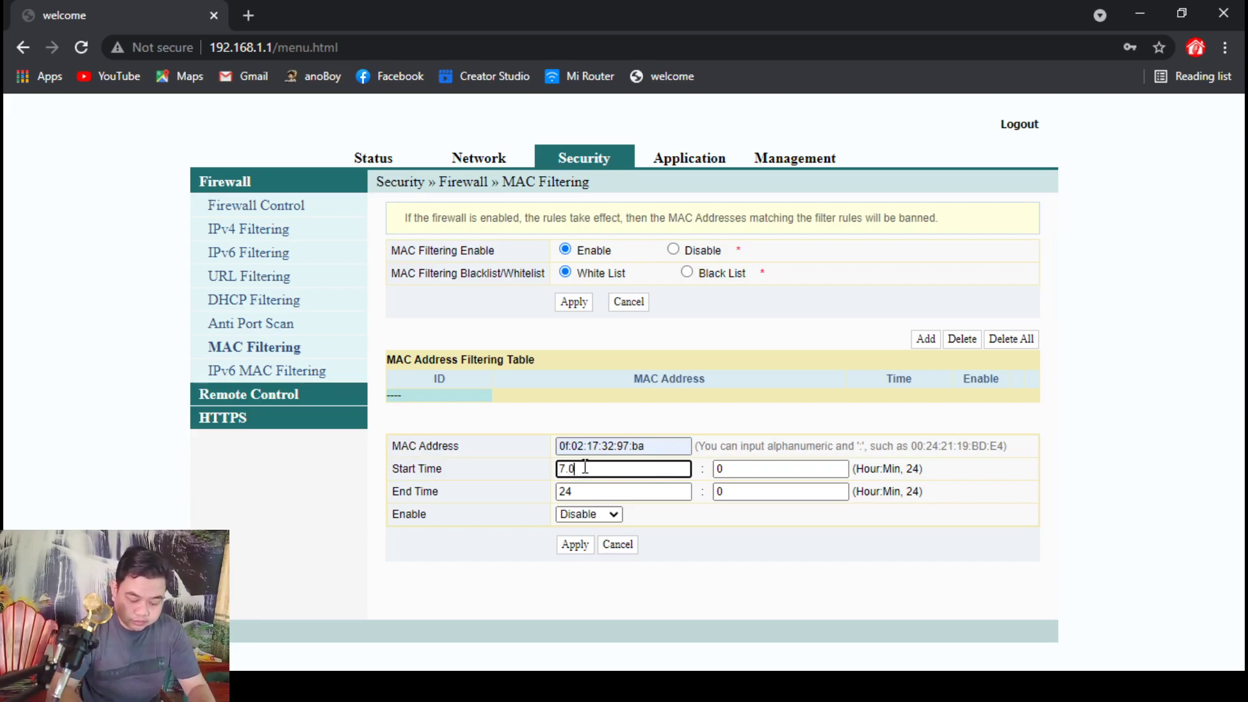
click(772, 466)
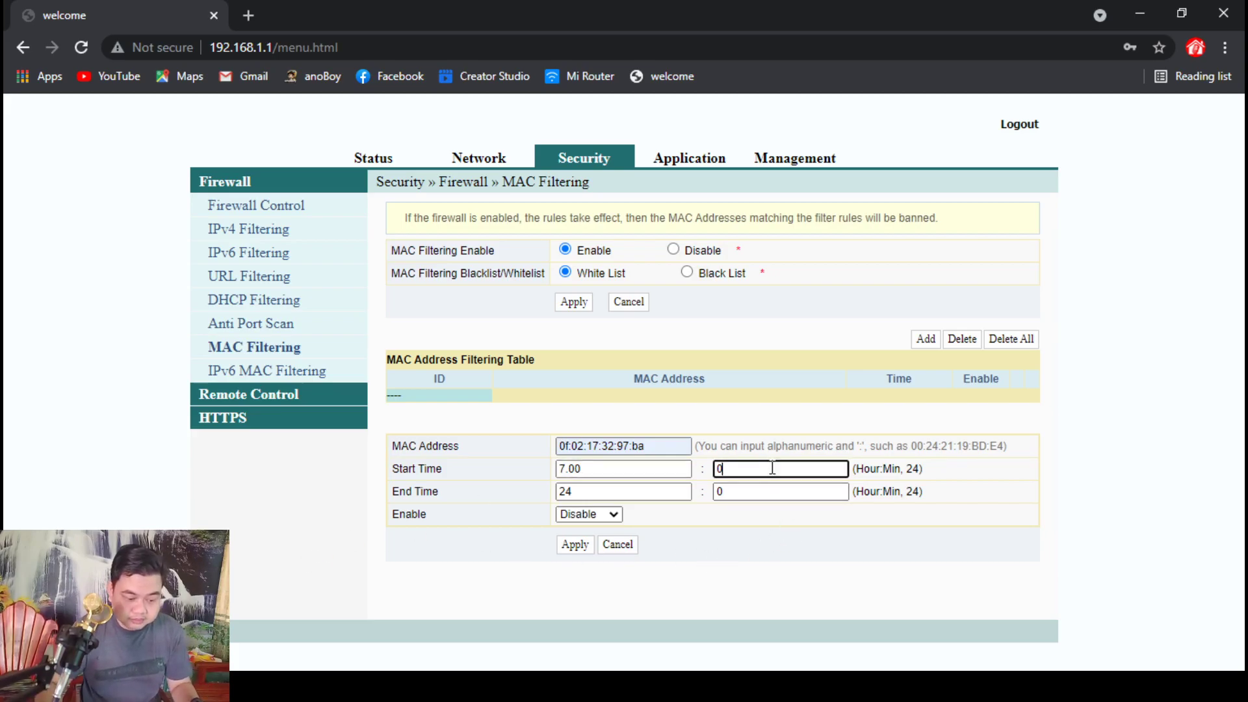
key(BackSpace)
text(2)
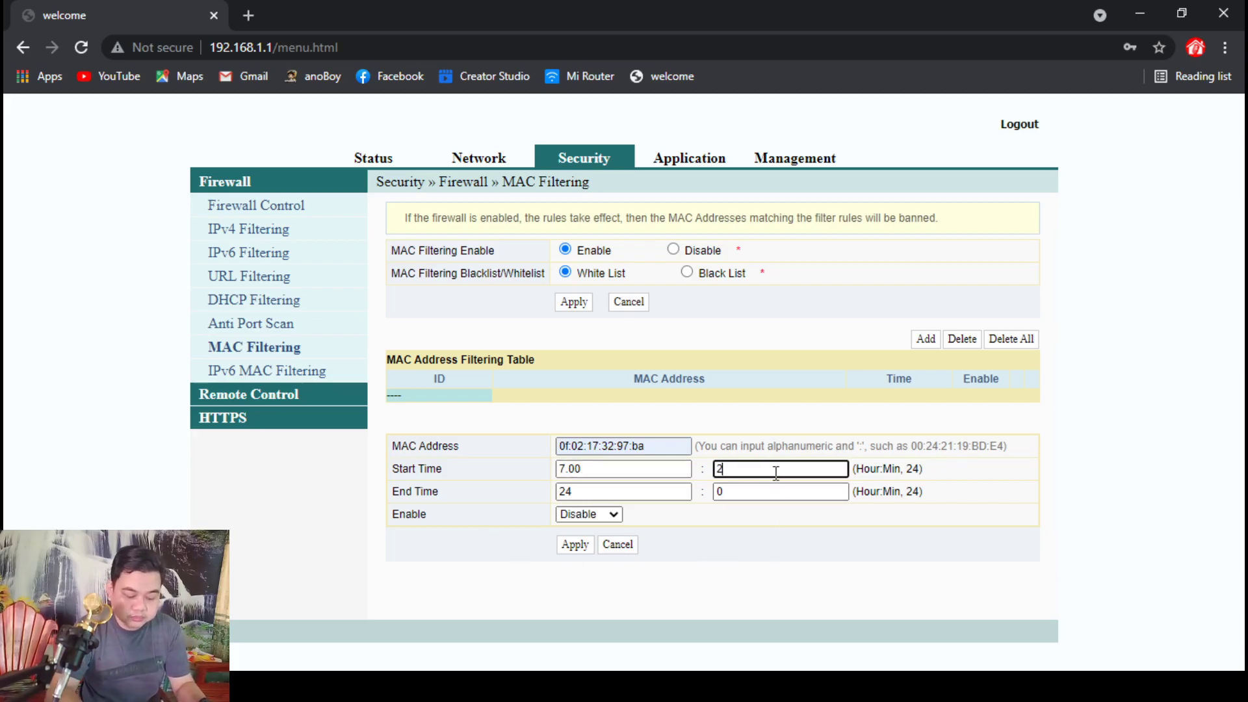
text(2.00)
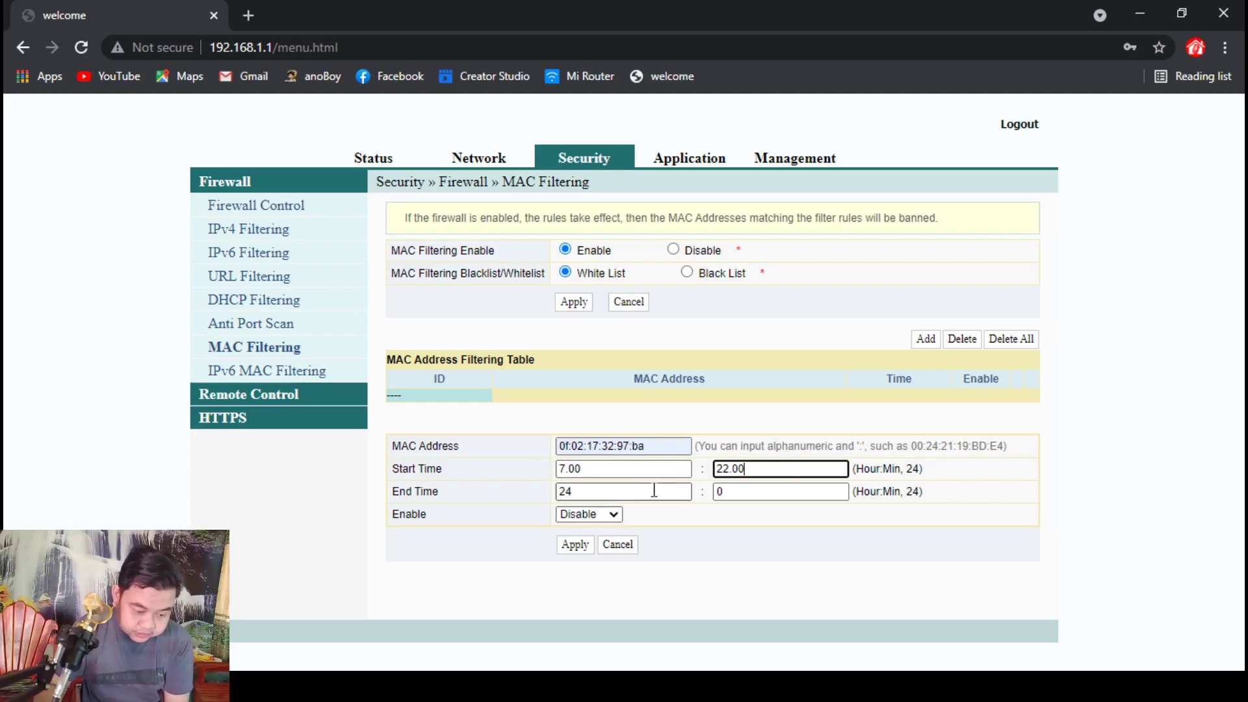
key(BackSpace)
key(BackSpace)
key(BackSpace)
key(BackSpace)
key(BackSpace)
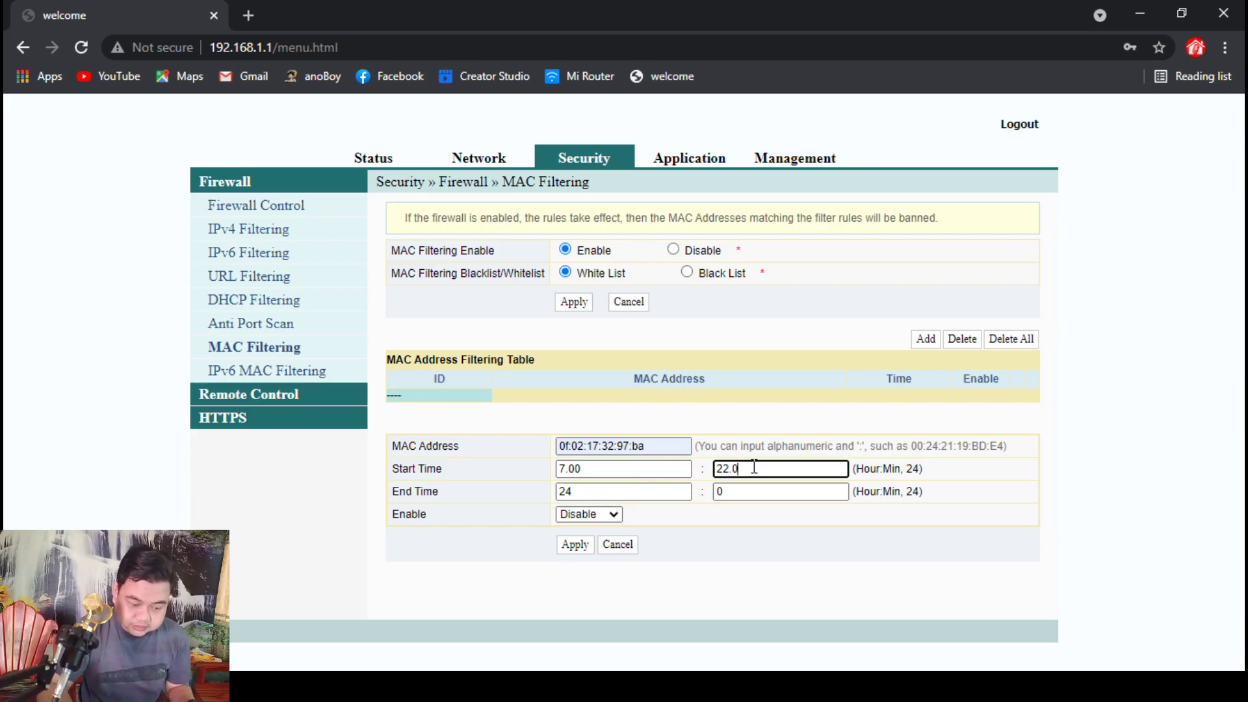
Set the filtering entry's start time to hour 07 and minute 00
click(590, 471)
key(BackSpace)
key(BackSpace)
key(BackSpace)
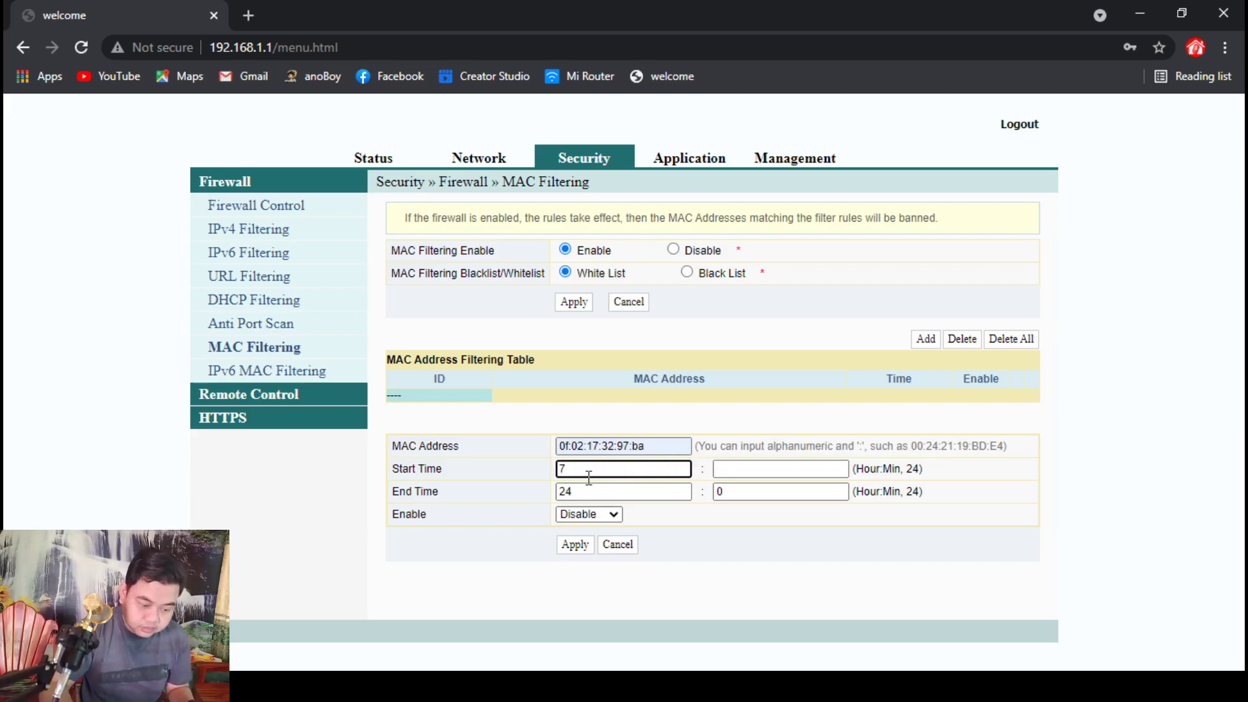
key(BackSpace)
text(07)
click(742, 468)
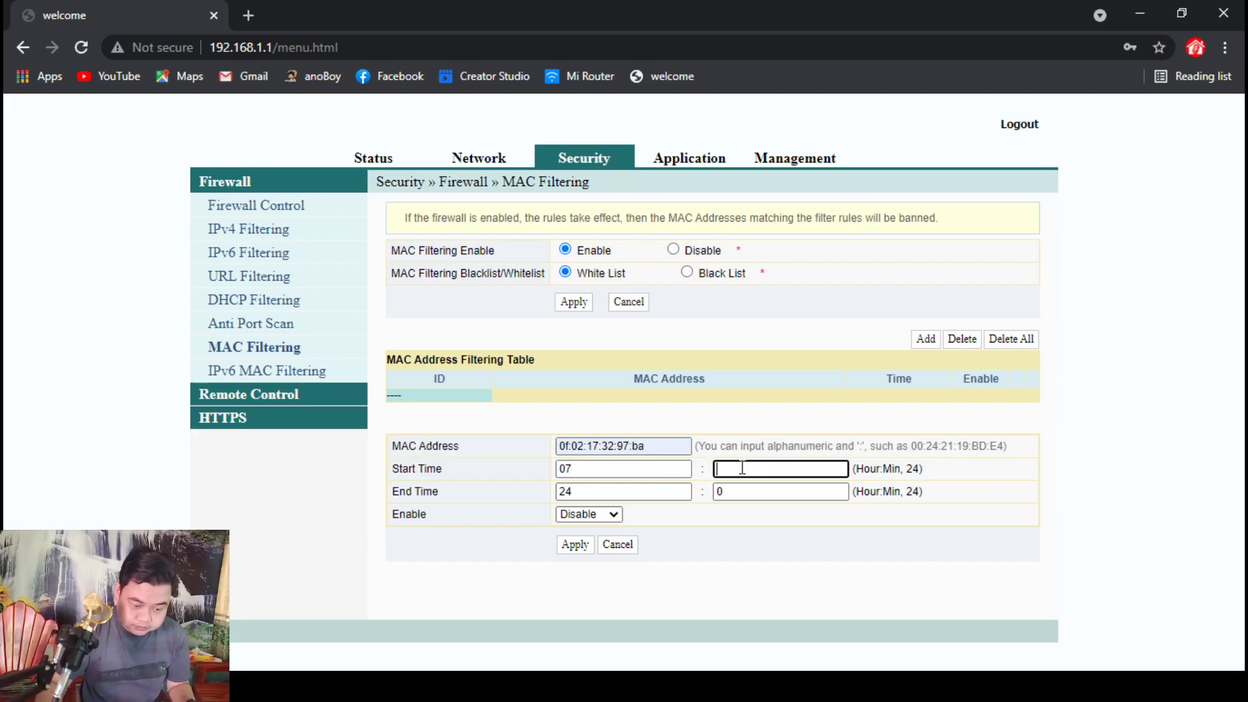
text(00)
Set the filtering entry's end time to hour 22 and minute 00
click(584, 492)
key(BackSpace)
text(2)
click(738, 491)
text(00)
click(1071, 491)
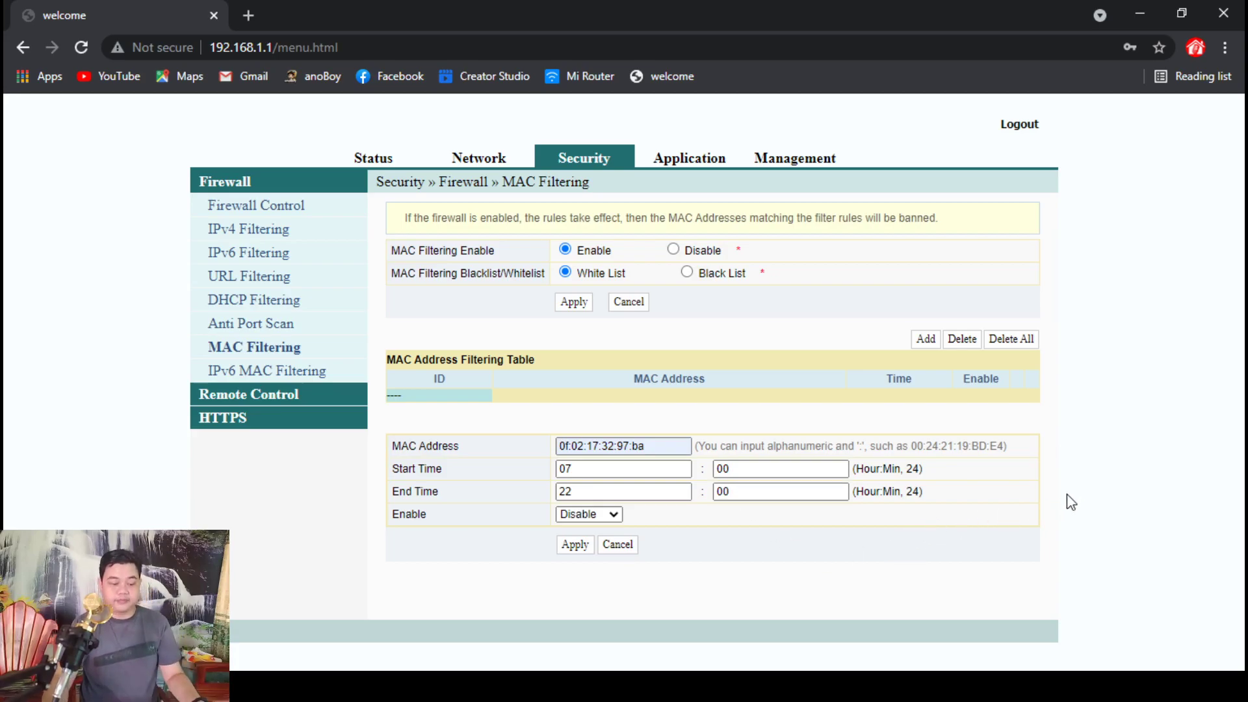
Set the new filtering entry's status to Enable and try to apply the entry
click(606, 517)
click(593, 532)
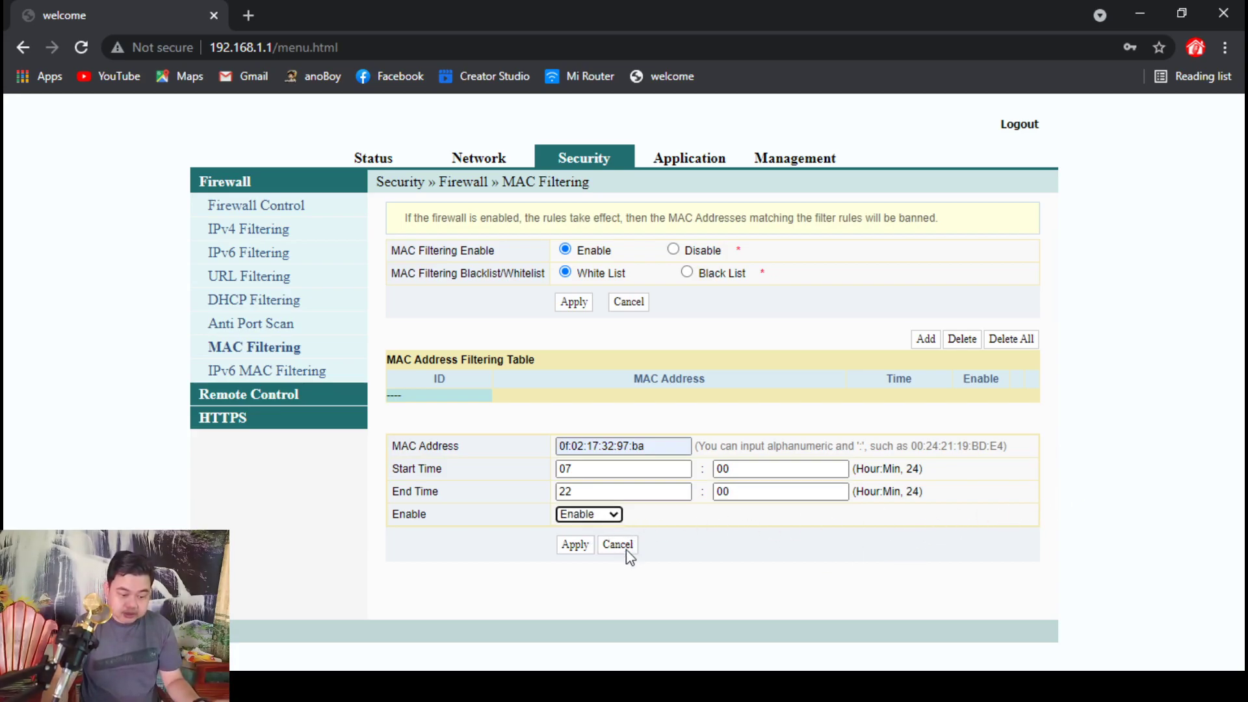
click(583, 551)
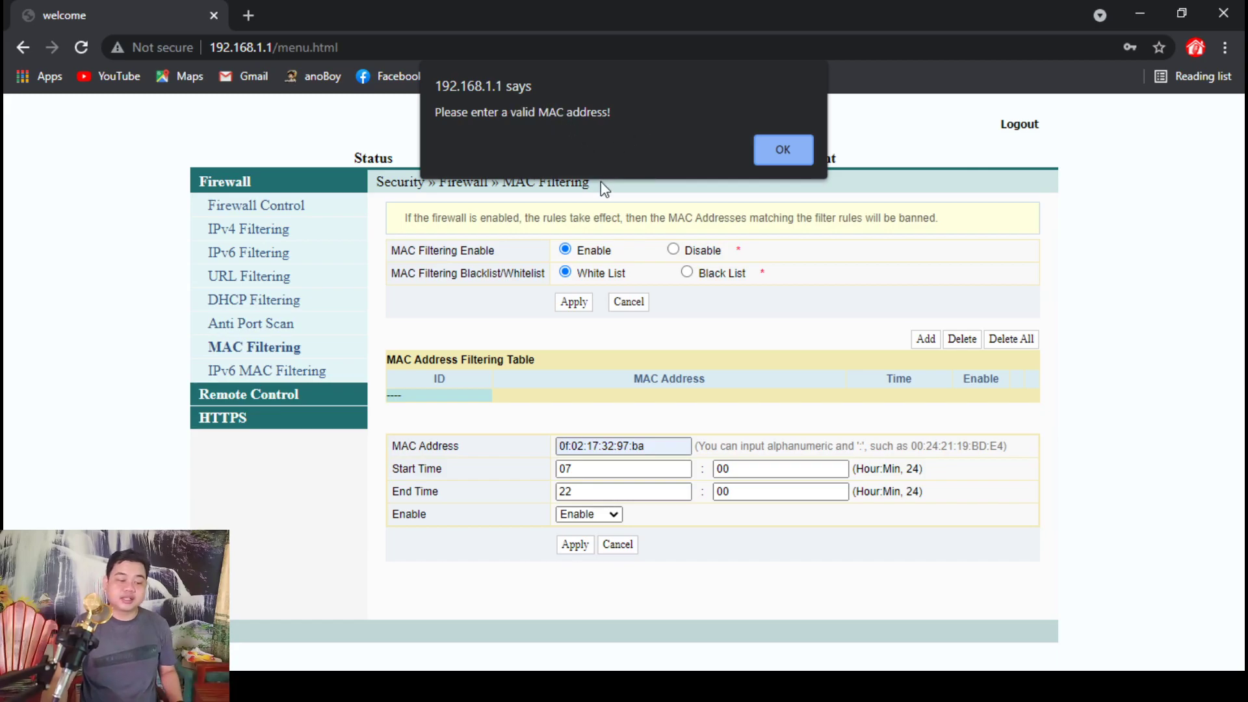
click(784, 156)
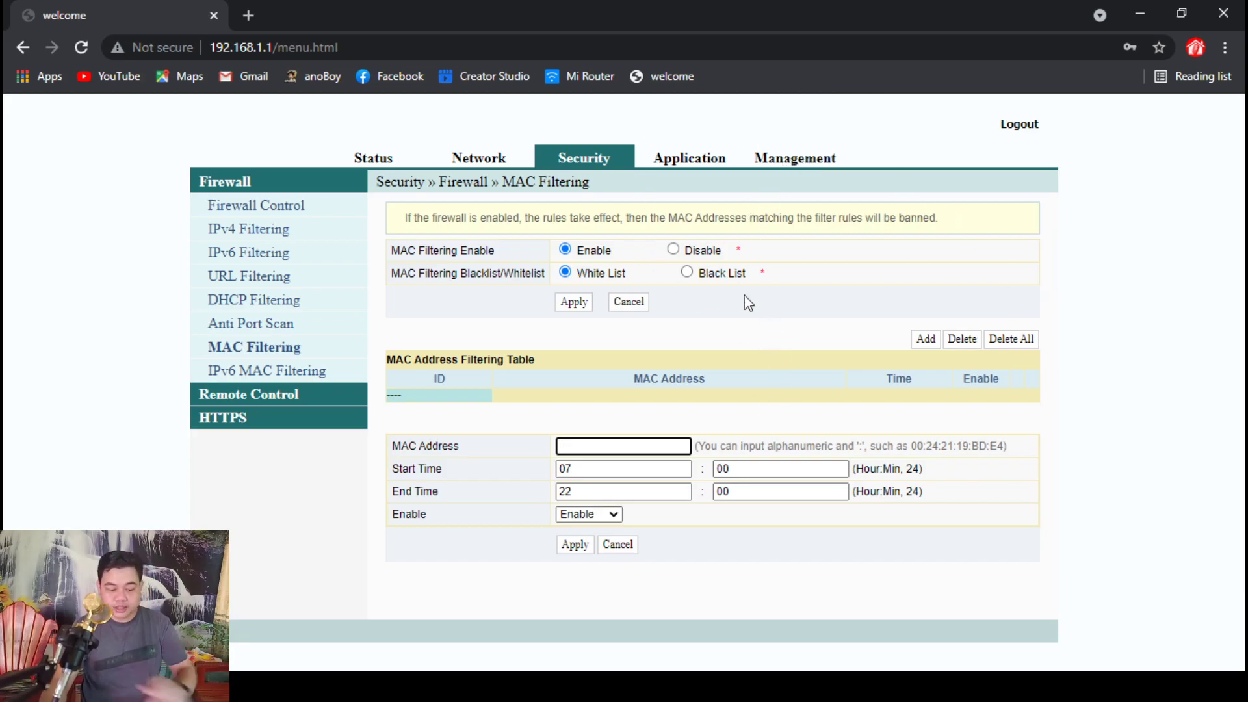
click(639, 322)
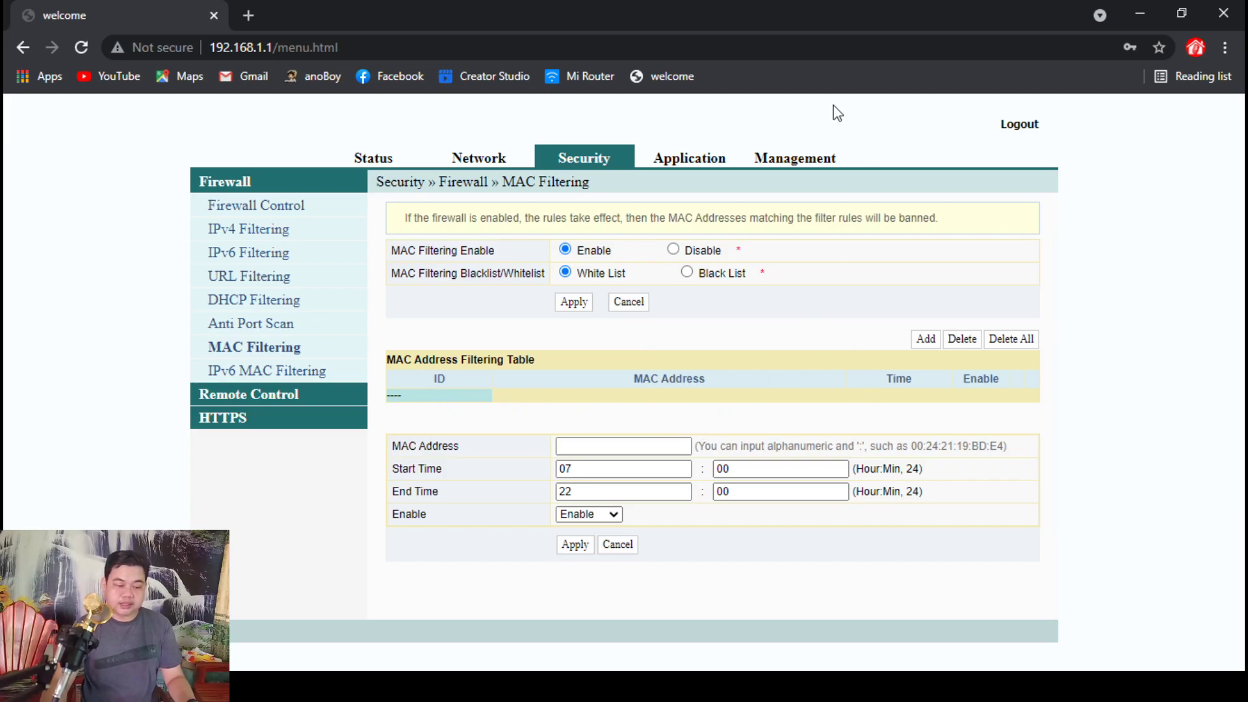
Reboot the router from its device management settings and confirm the restart
click(765, 164)
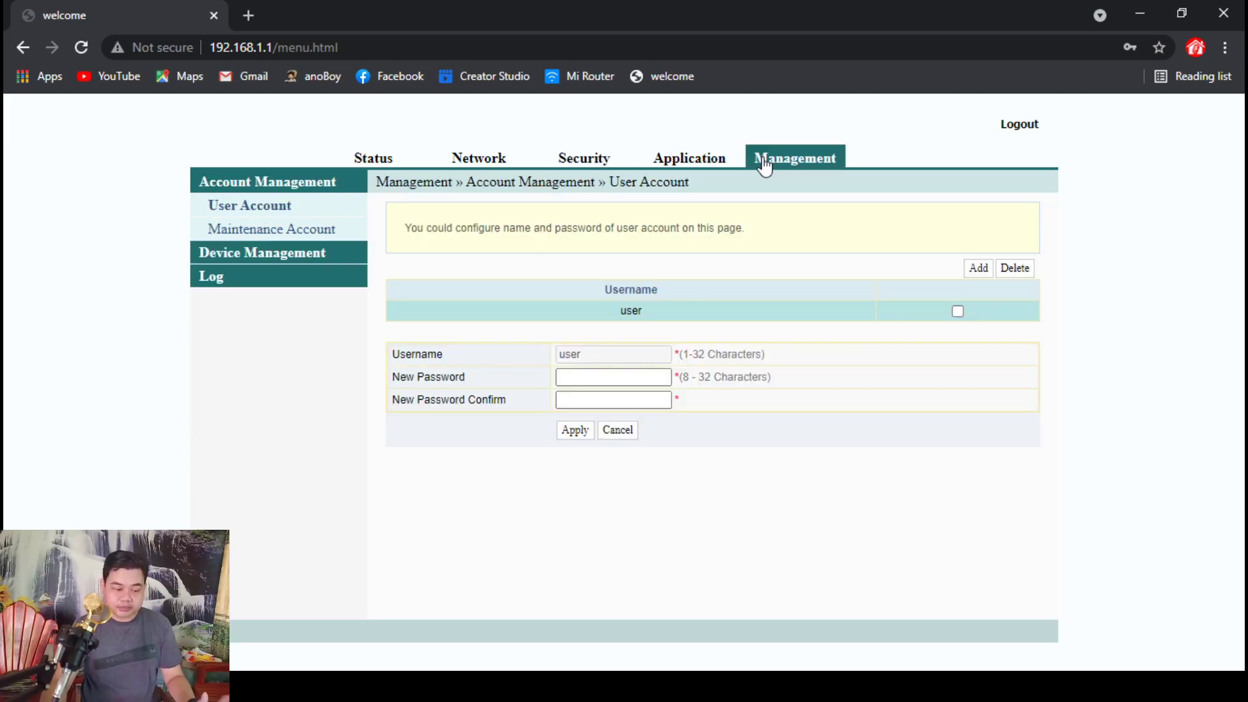
click(260, 259)
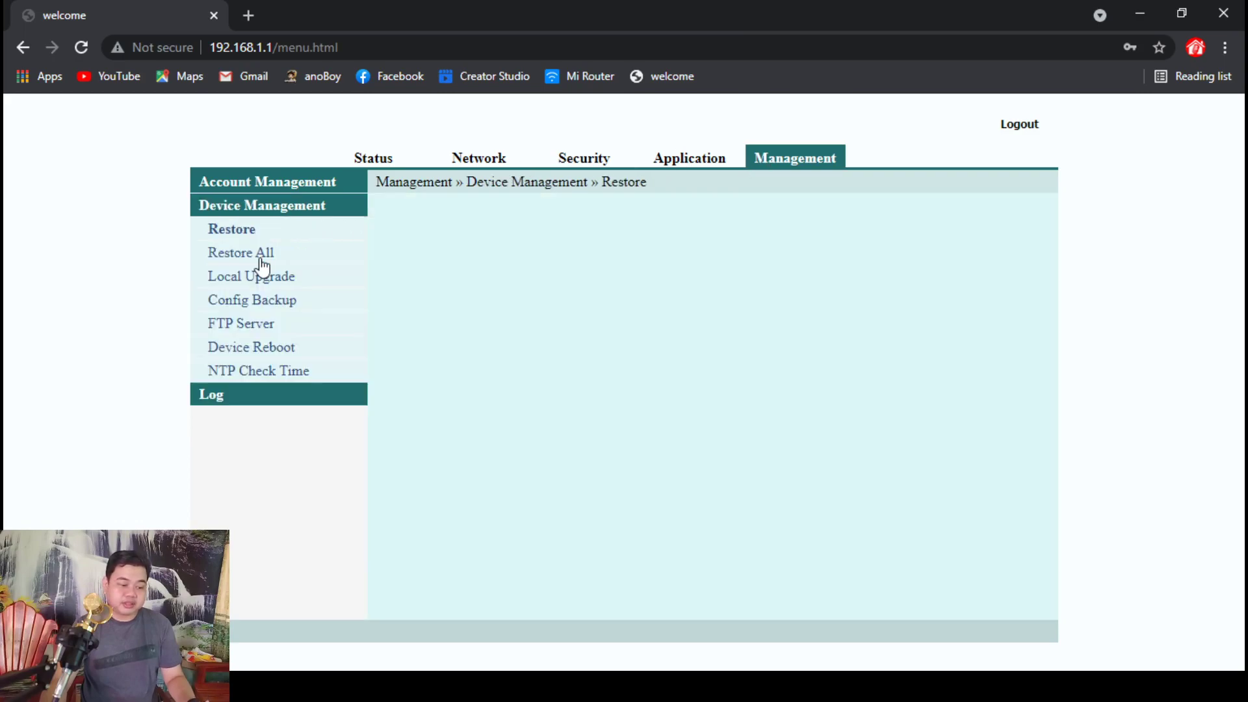
click(253, 349)
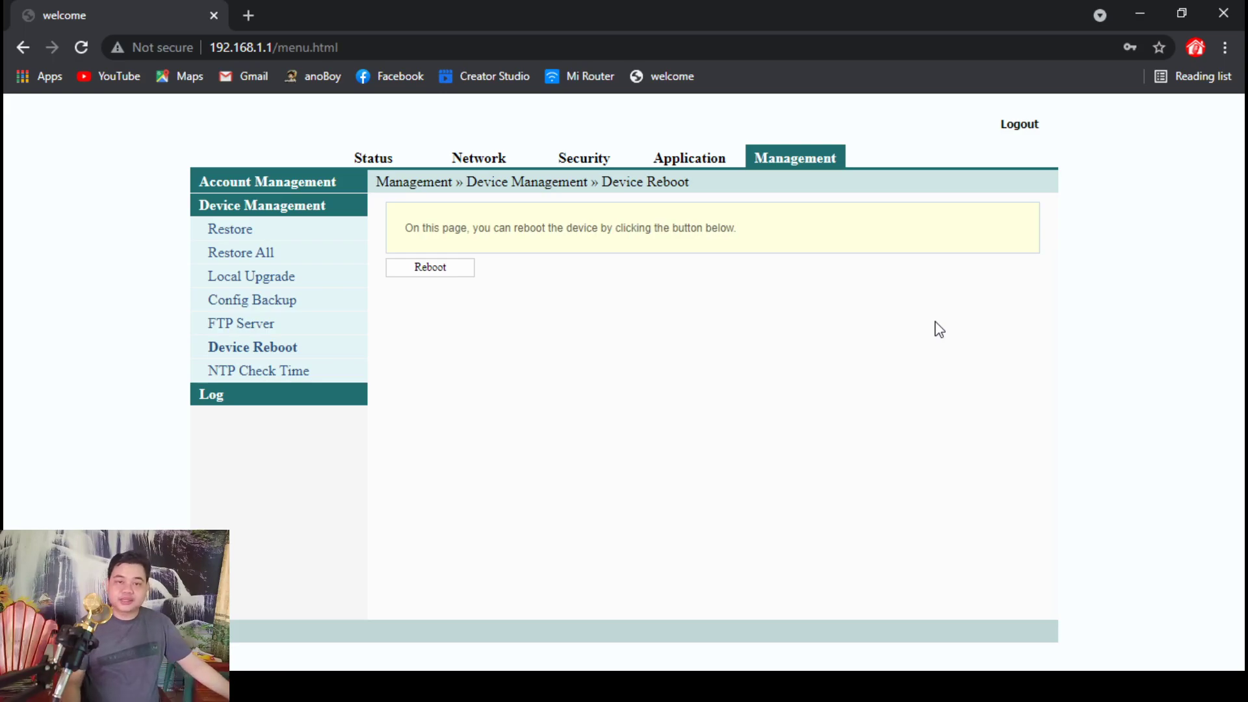
click(421, 268)
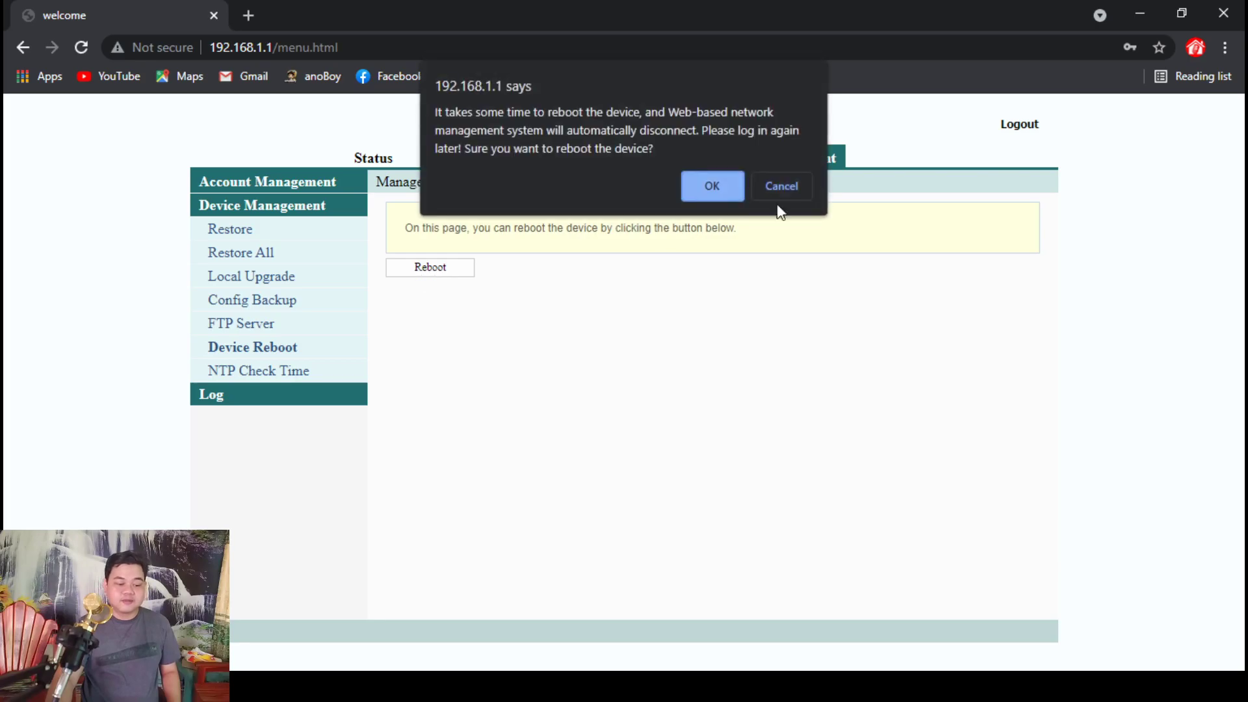
click(716, 189)
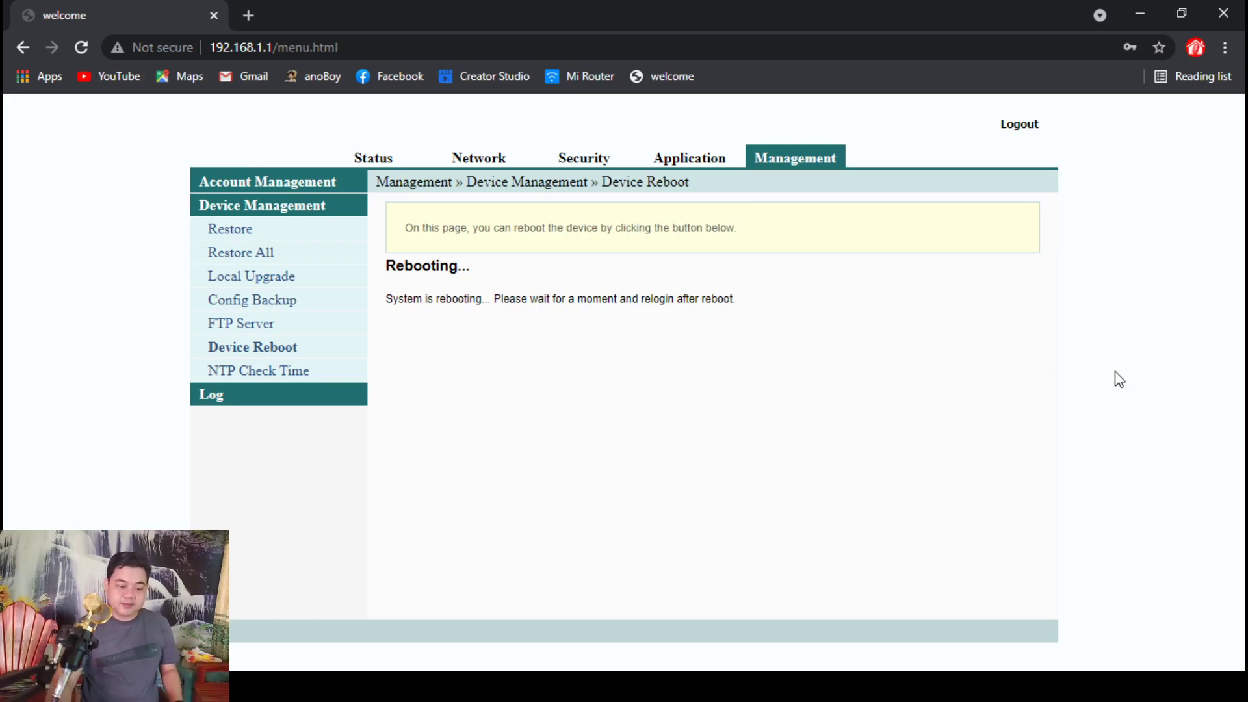
Reload the router's web page to get back to its login form
click(81, 46)
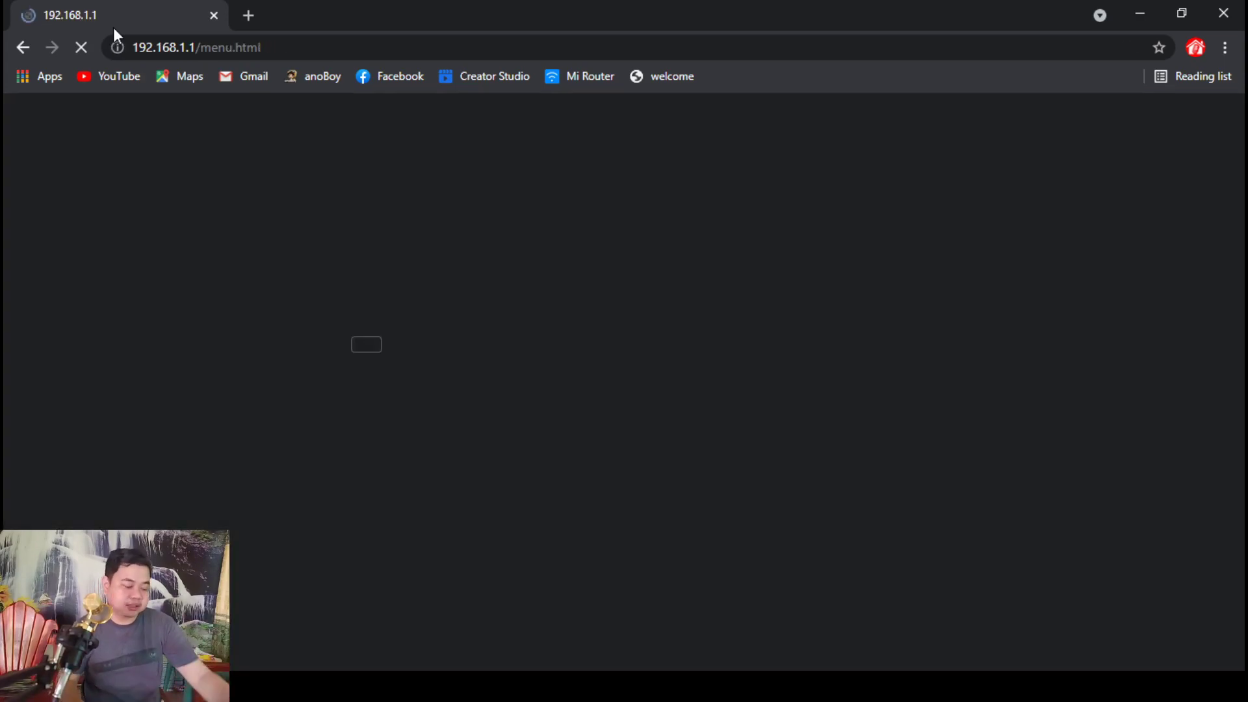
click(383, 544)
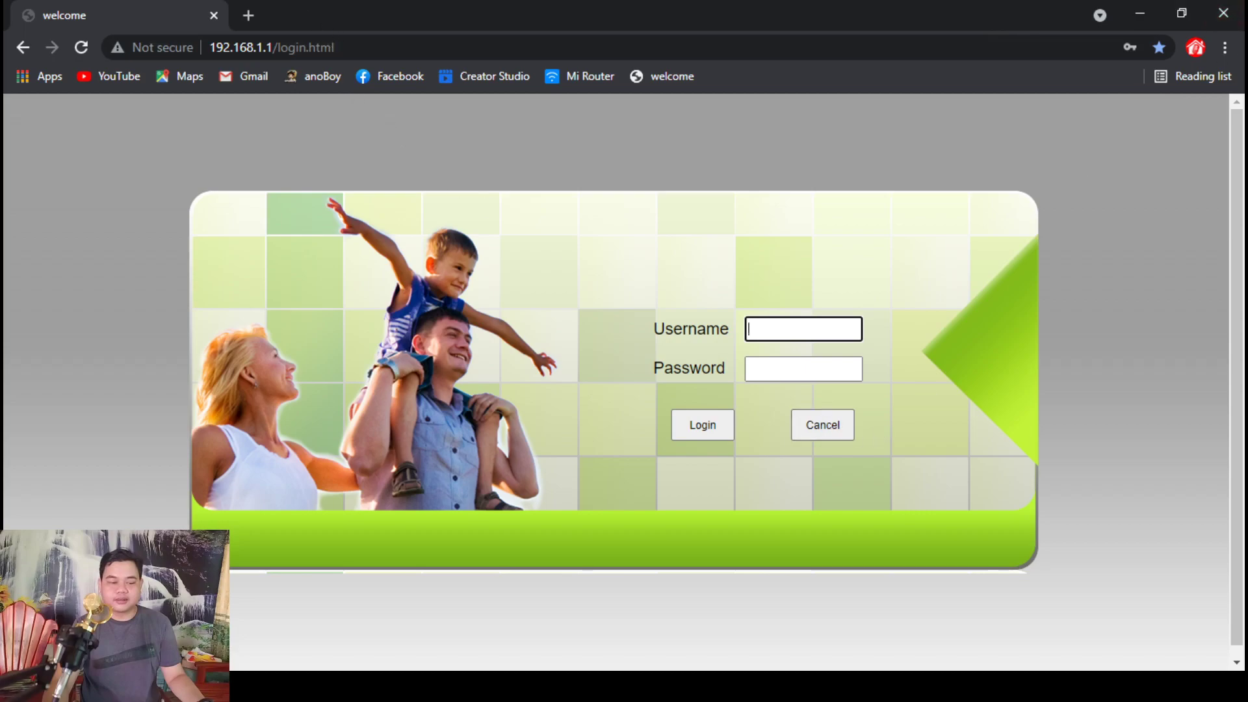
click(360, 1)
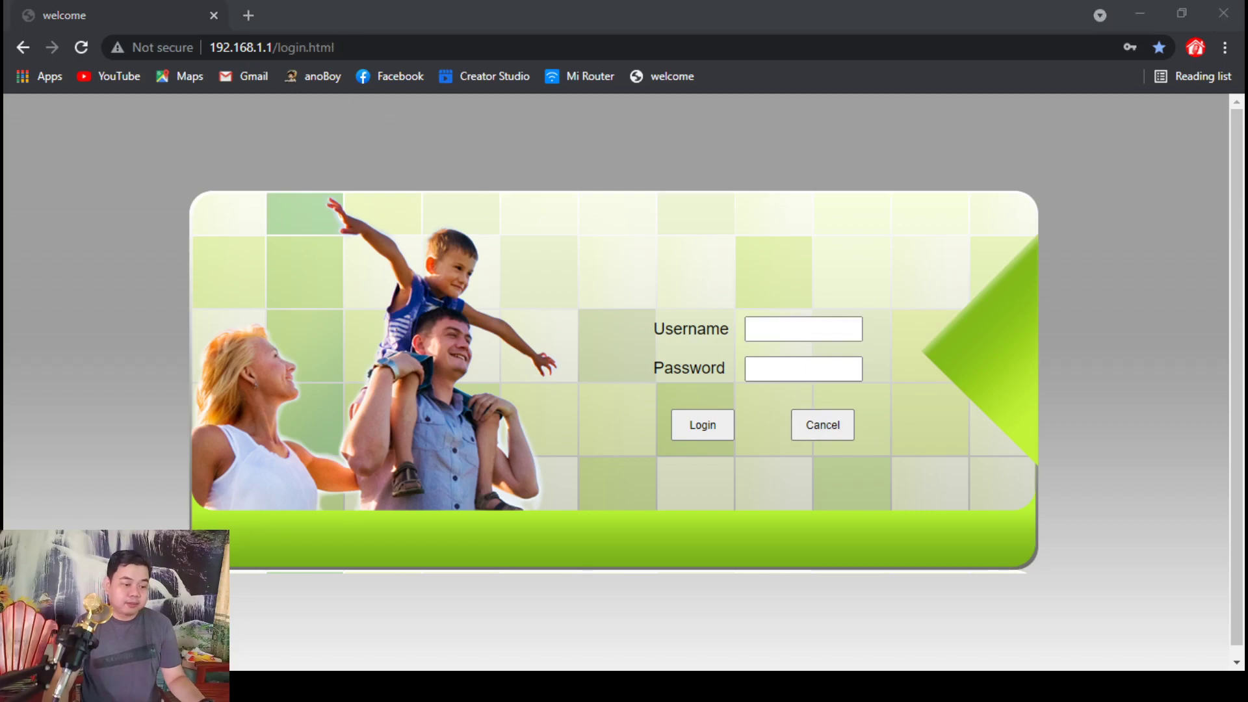